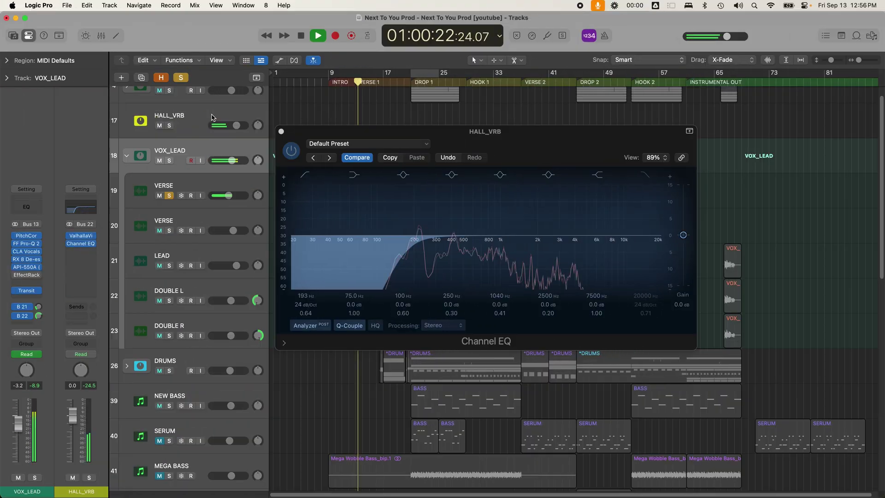
- Select the HALL_VRB reverb return track
click(200, 121)
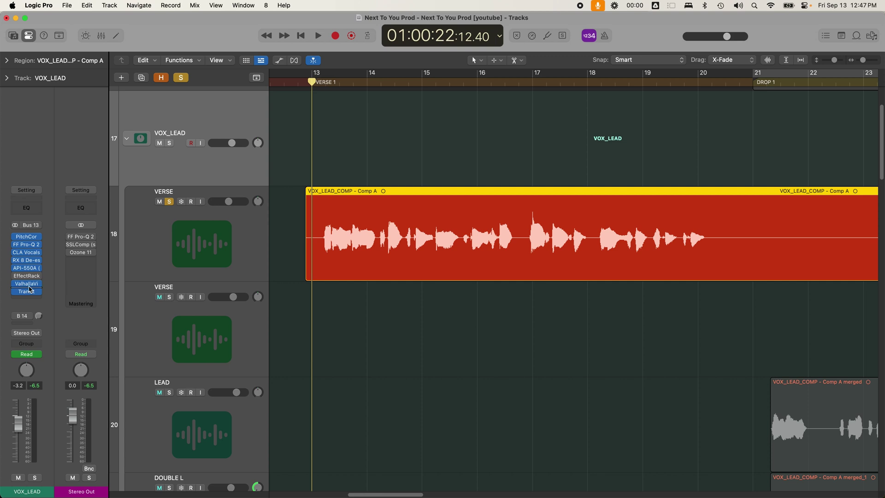
- Audition VOX_LEAD's ValhallaVintageVerb with a 0.69 s decay and about 12% mix, then set the mix to 0%
click(28, 284)
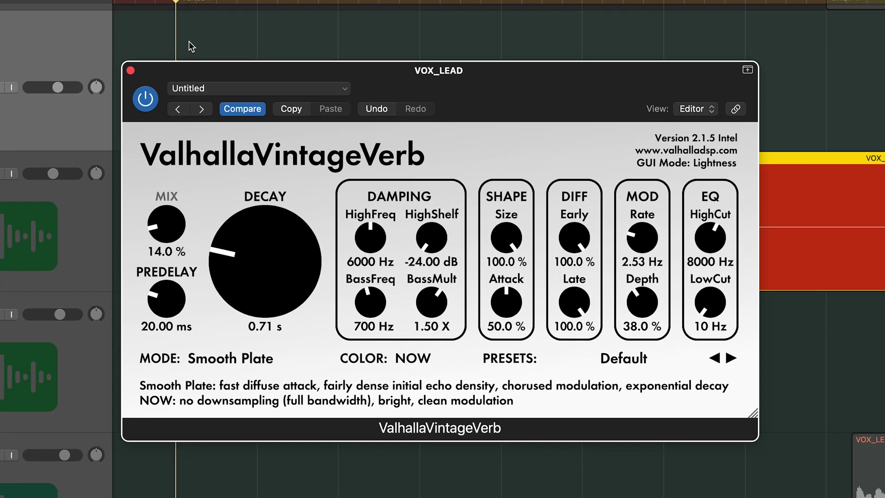
drag(159, 226, 181, 271)
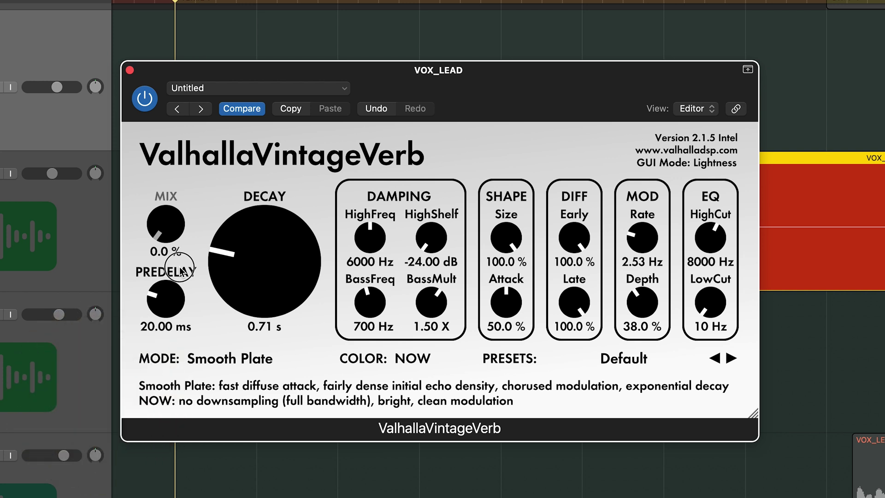
drag(176, 253, 178, 171)
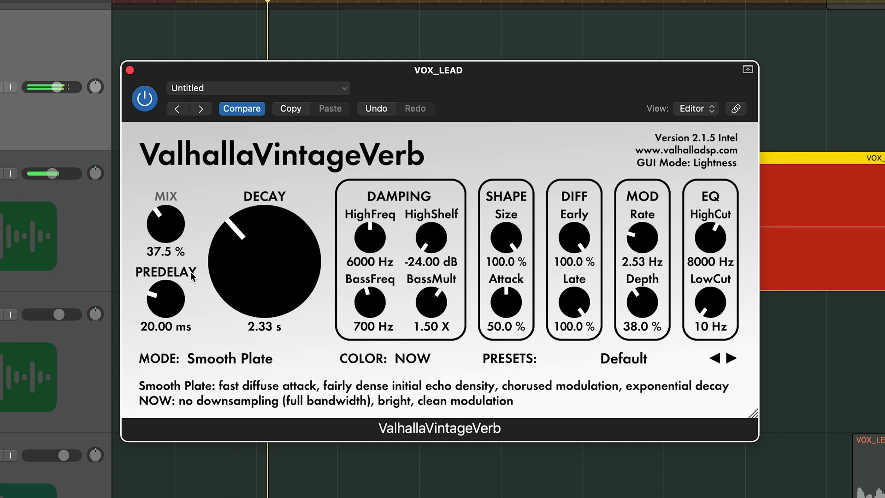
mouse_move(165, 231)
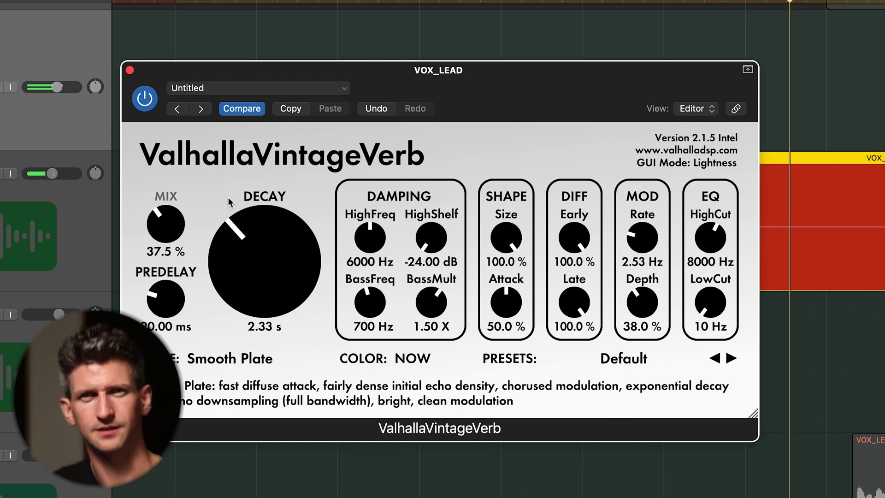
drag(237, 239, 237, 272)
drag(166, 224, 182, 266)
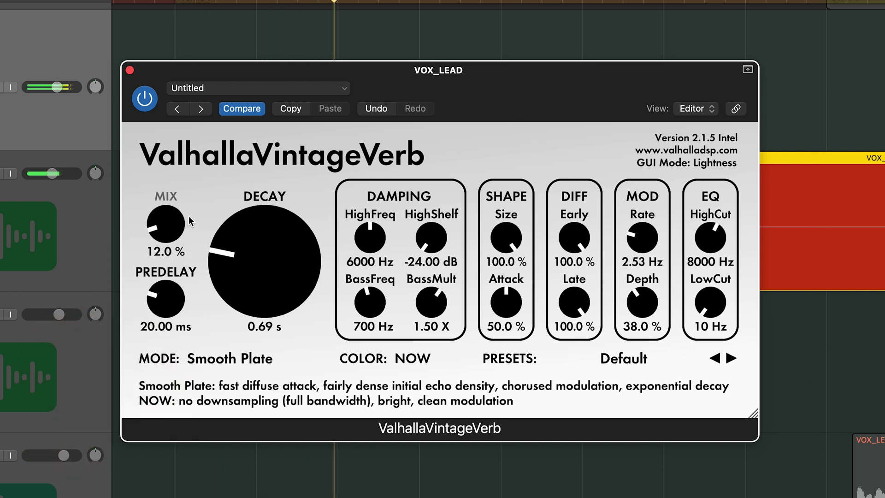
click(174, 223)
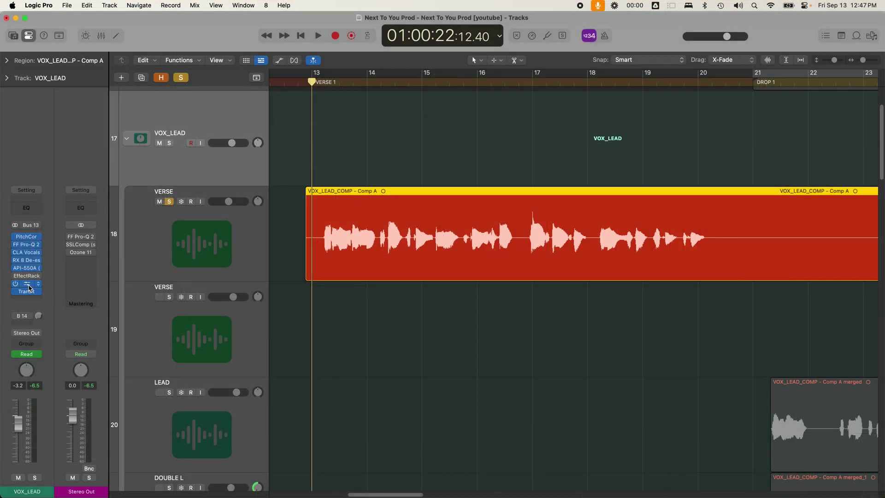
click(29, 288)
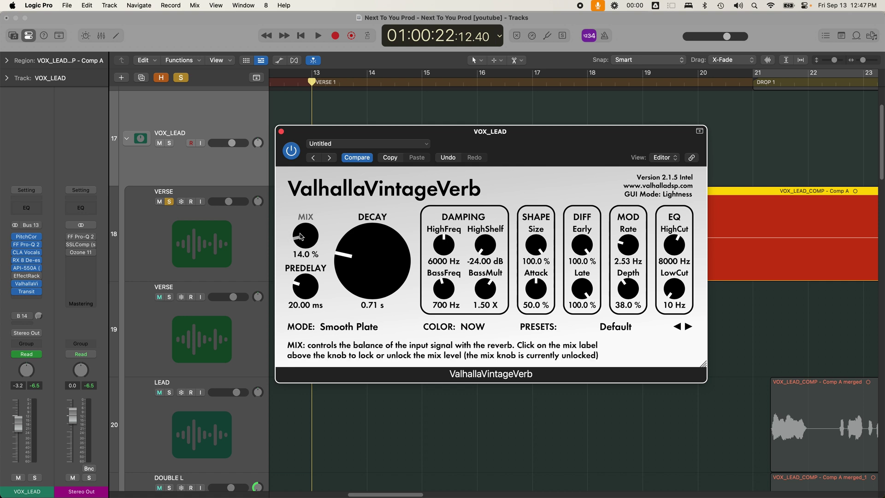
drag(301, 237, 313, 264)
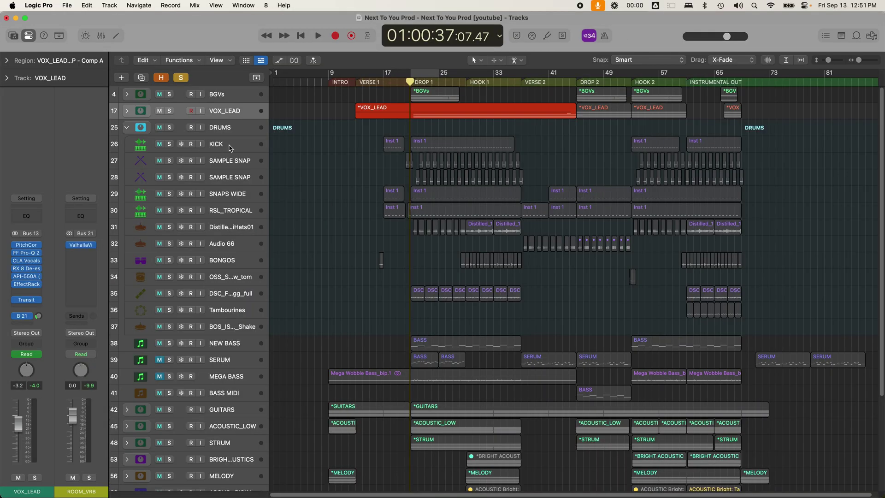
- Send the KICK track to the ROOM_VRB reverb on Bus 21
click(228, 146)
click(28, 325)
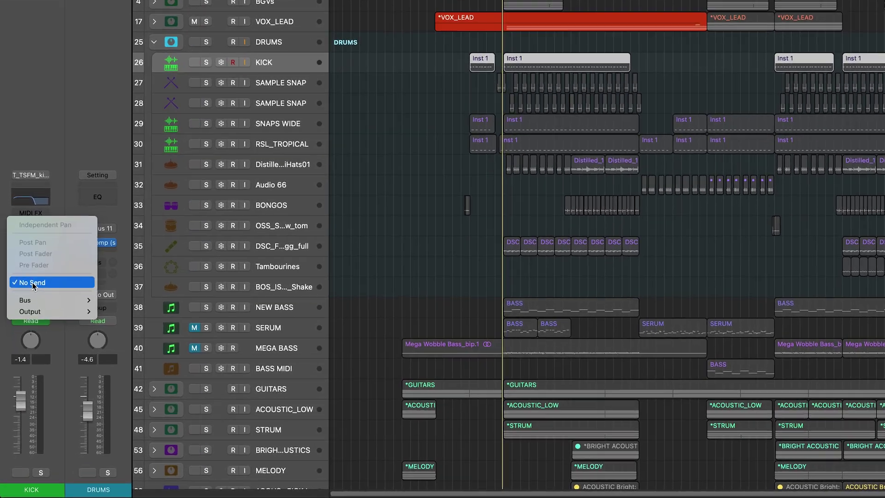
mouse_move(48, 339)
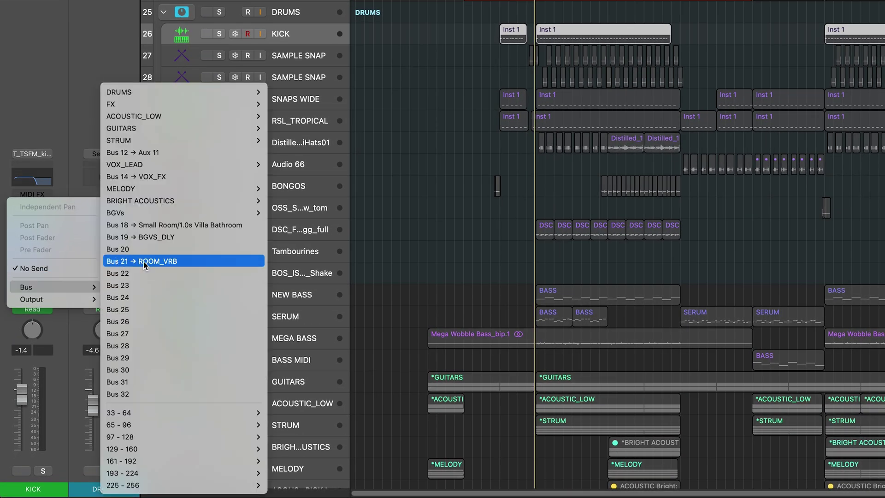
click(143, 261)
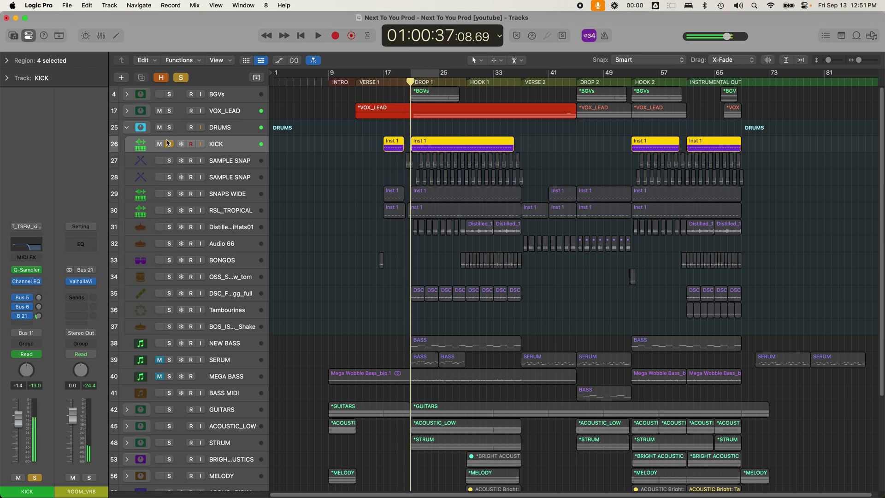
- Collapse the DRUMS stack, solo GUITARS, and send it to ROOM_VRB on Bus 21
click(125, 129)
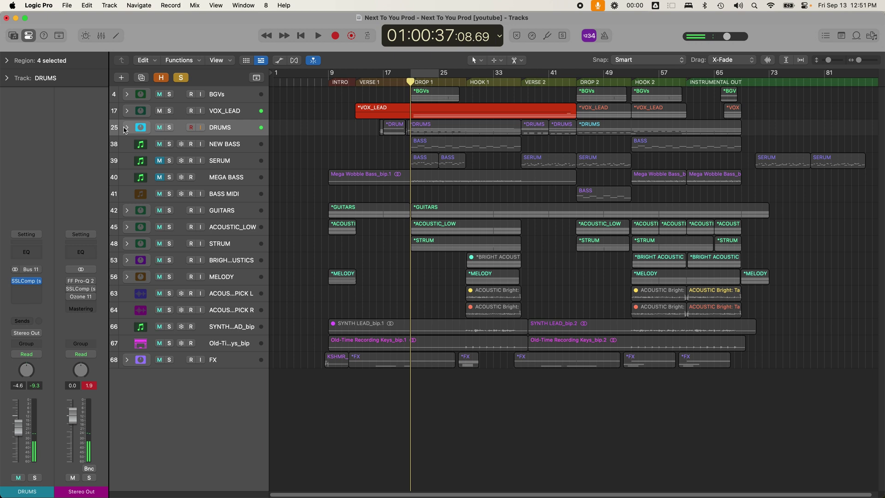
click(180, 209)
click(170, 210)
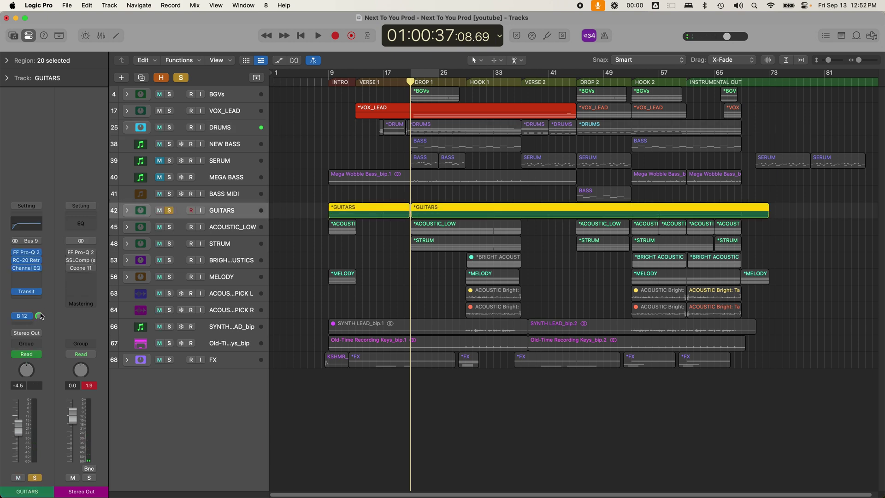
click(27, 327)
mouse_move(46, 342)
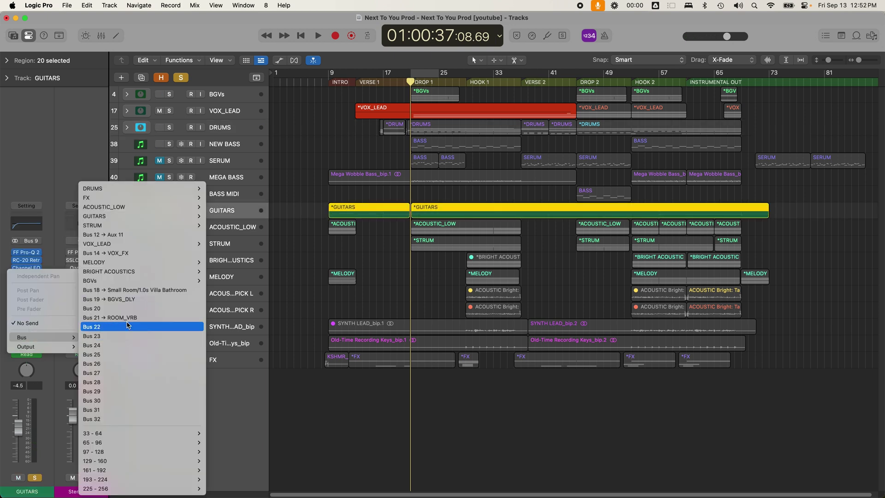
click(129, 318)
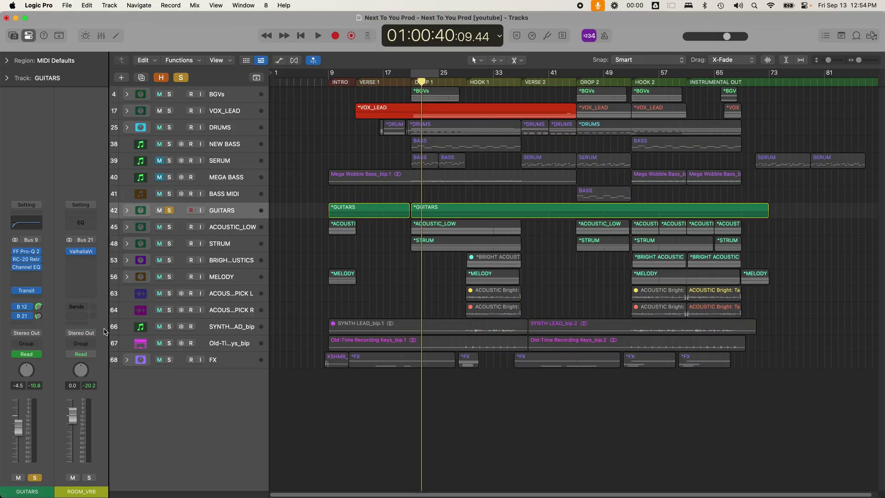
- Create a track for the ROOM_VRB return and place it above GUITARS
right_click(99, 403)
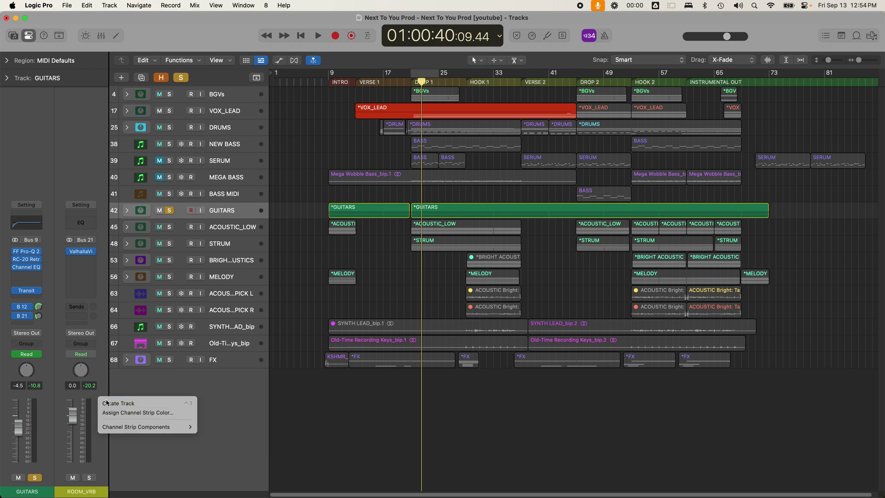
click(107, 403)
drag(213, 228, 240, 212)
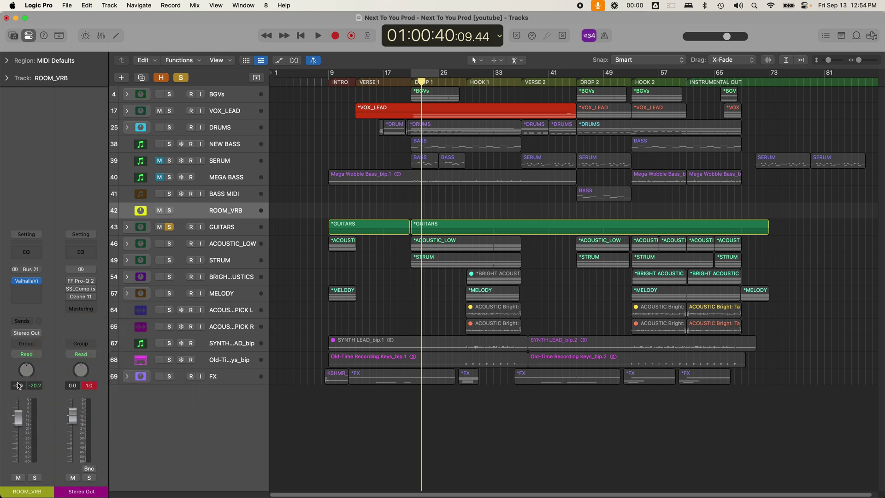
- Insert Channel EQ after ROOM_VRB's reverb with the low cut at about 47.8 Hz
click(34, 288)
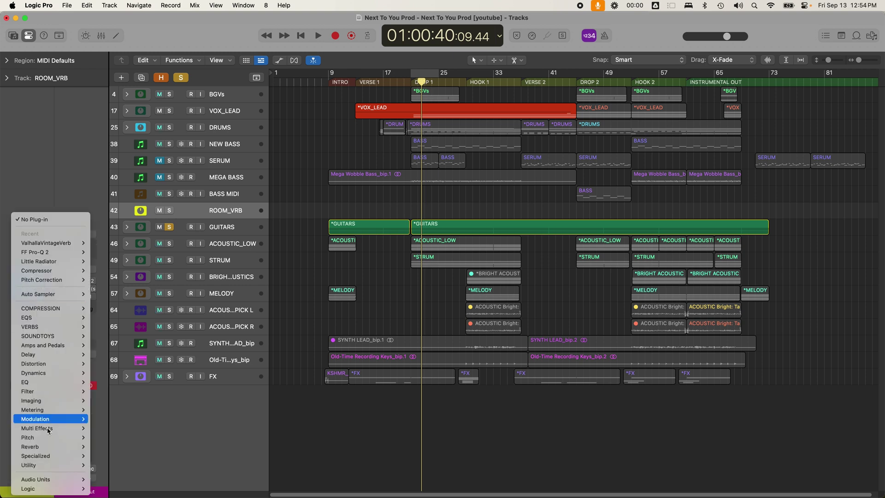
click(52, 193)
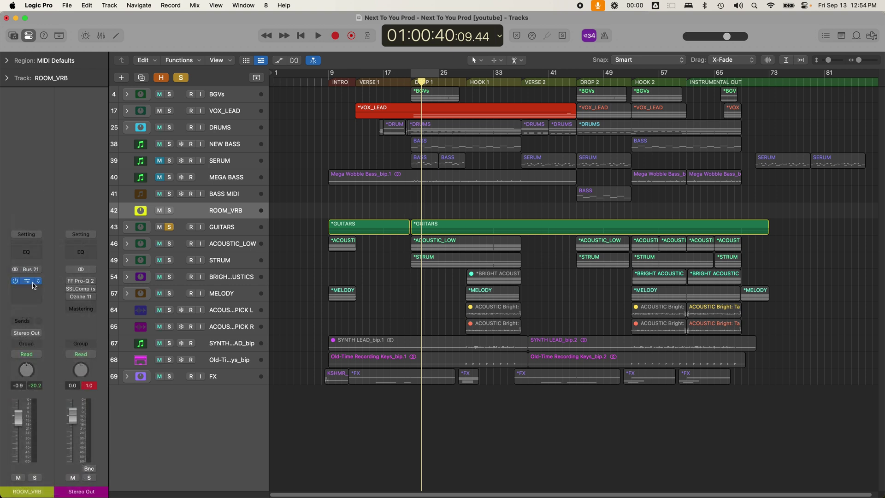
click(33, 254)
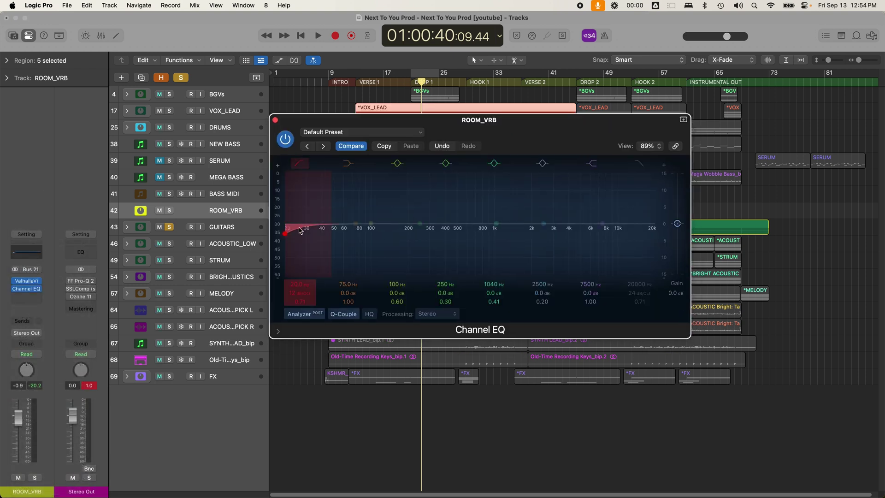
drag(291, 239, 332, 235)
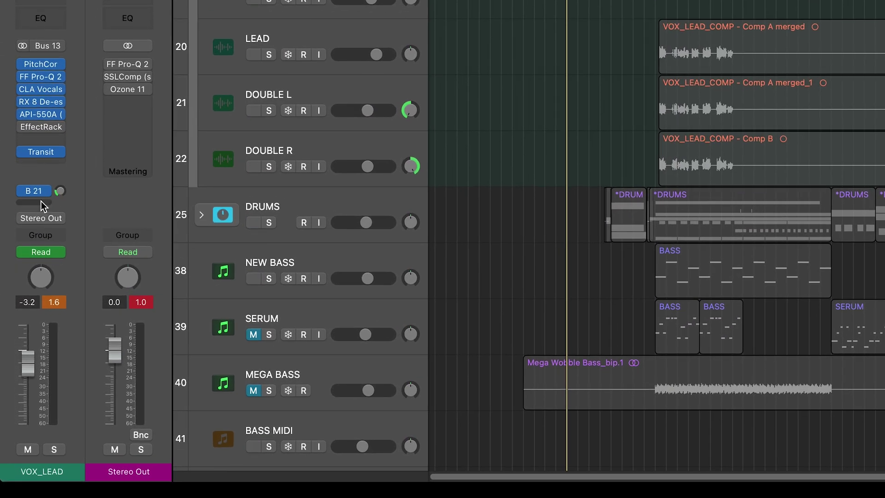
- Send the vocal to Bus 22
click(41, 201)
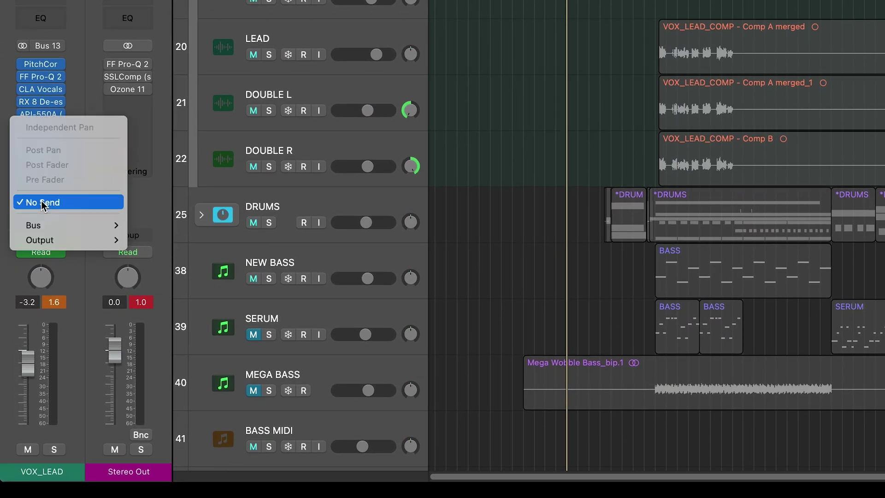
mouse_move(50, 225)
click(166, 210)
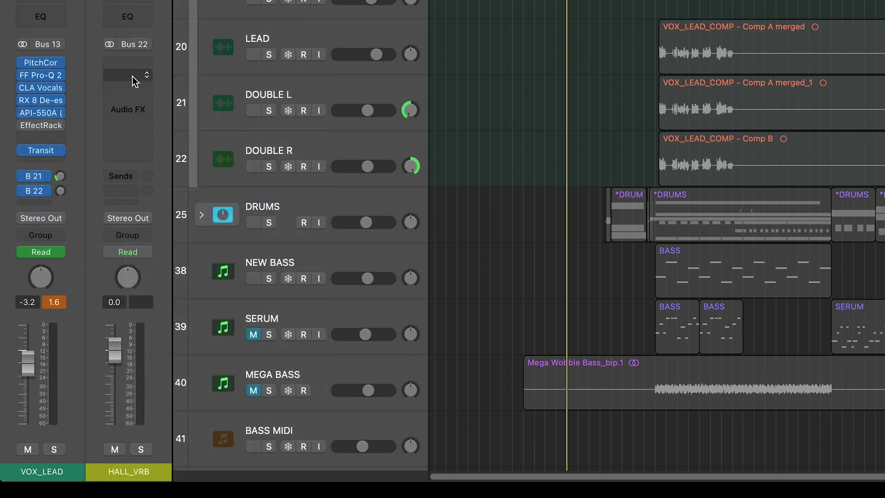
- Load ValhallaVintageVerb on HALL_VRB and shorten its decay to about 2.9 s
click(133, 67)
click(161, 85)
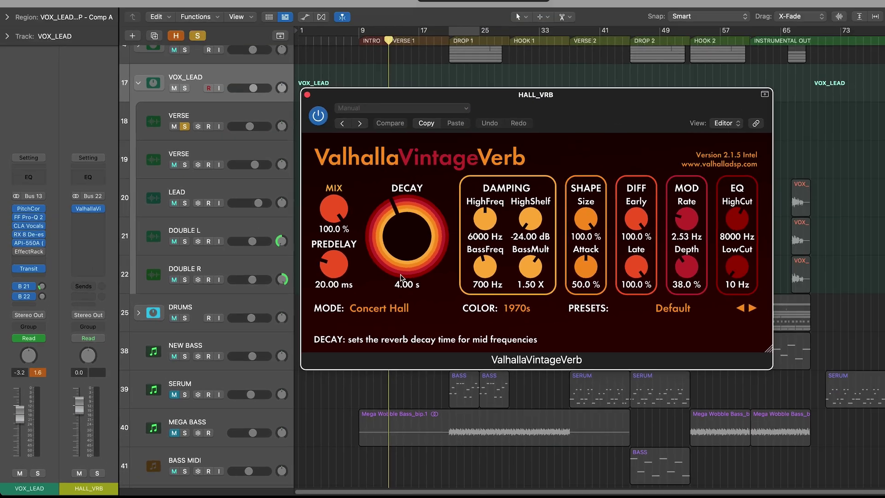
drag(564, 184, 506, 186)
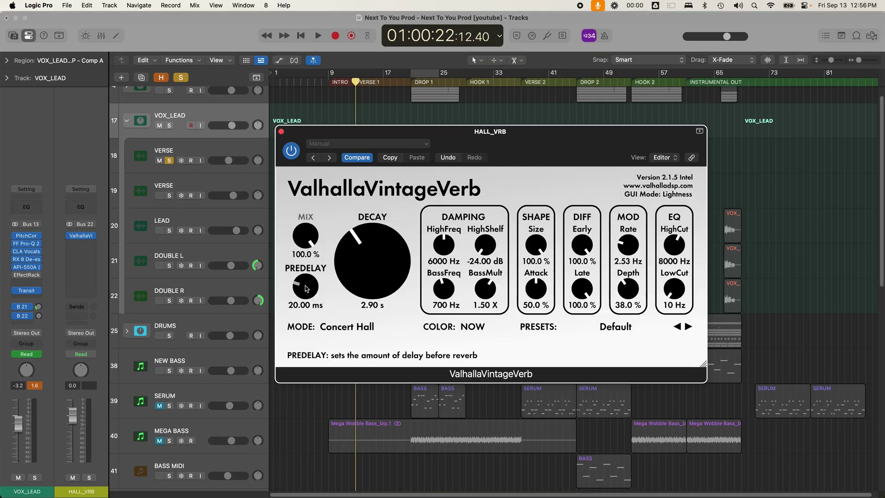
click(281, 132)
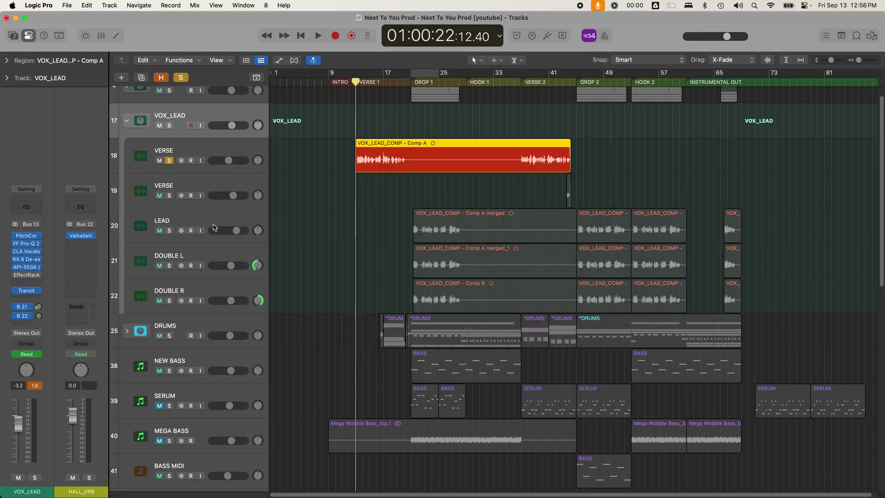
- Create a track for the HALL_VRB aux and move it above VOX_LEAD
right_click(104, 312)
click(122, 314)
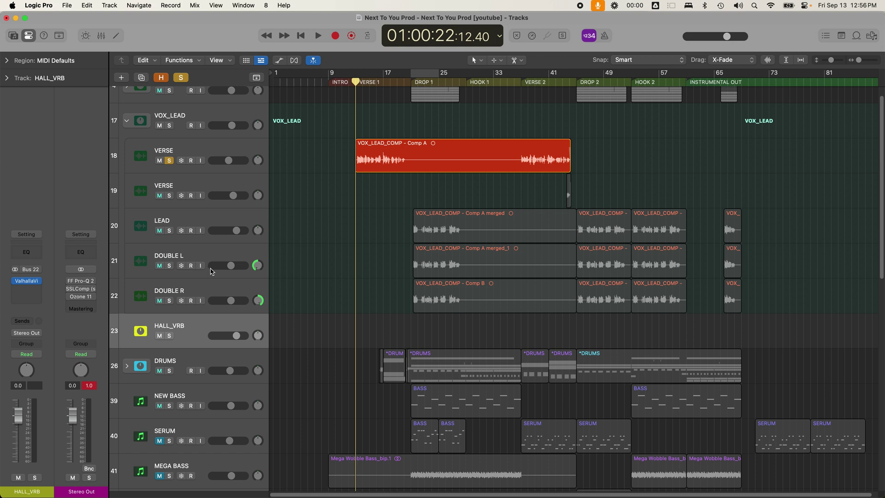
drag(201, 330, 201, 120)
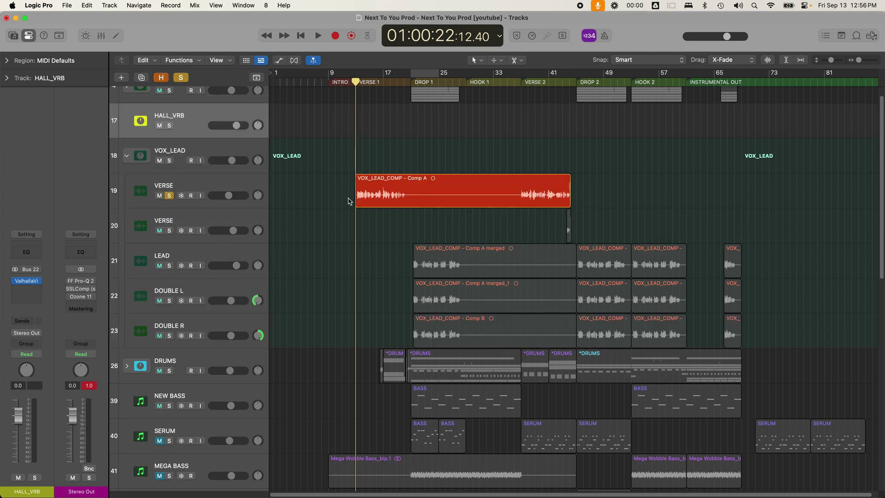
click(367, 194)
click(244, 116)
- Insert Channel EQ on HALL_VRB with its low cut enabled at roughly 190 Hz
click(27, 252)
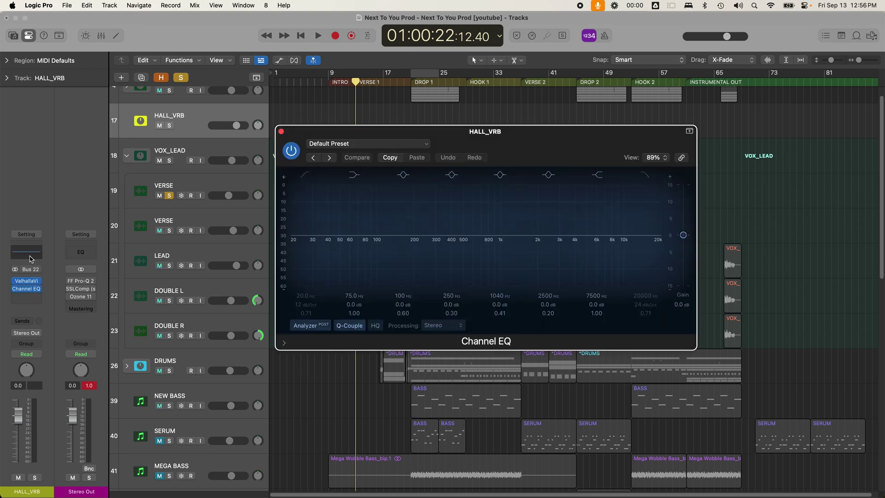
click(294, 241)
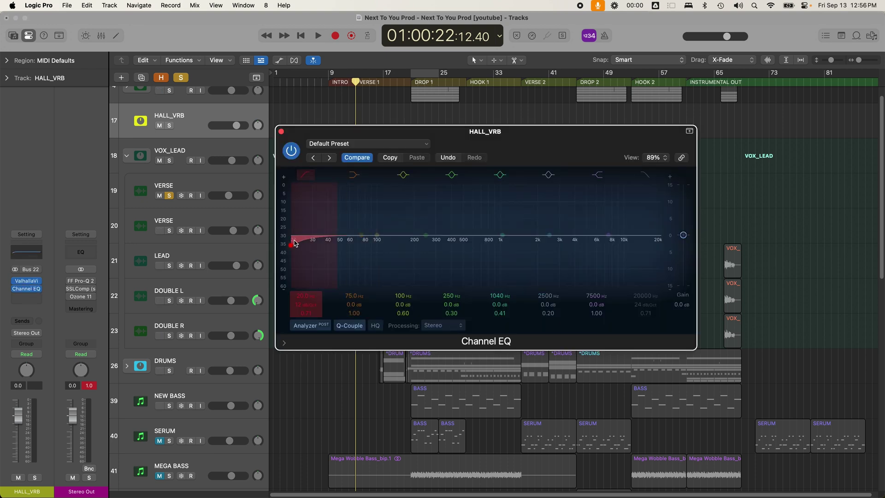
drag(295, 248, 354, 248)
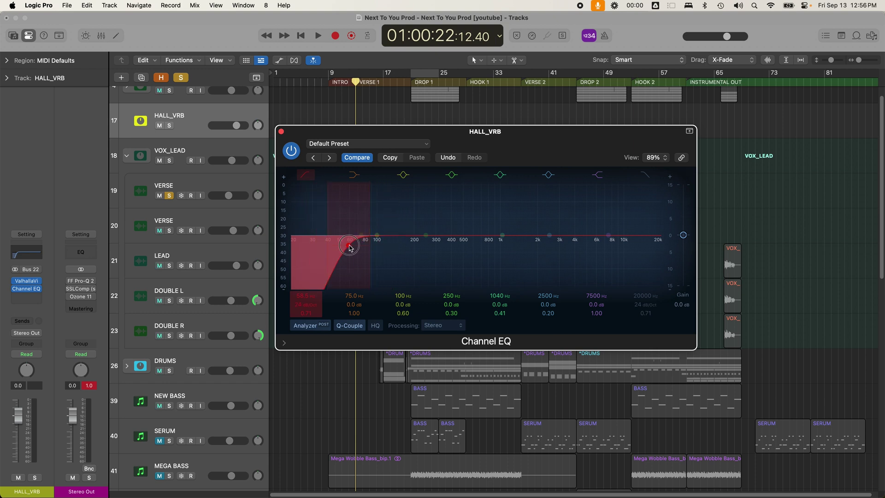
drag(350, 248, 403, 246)
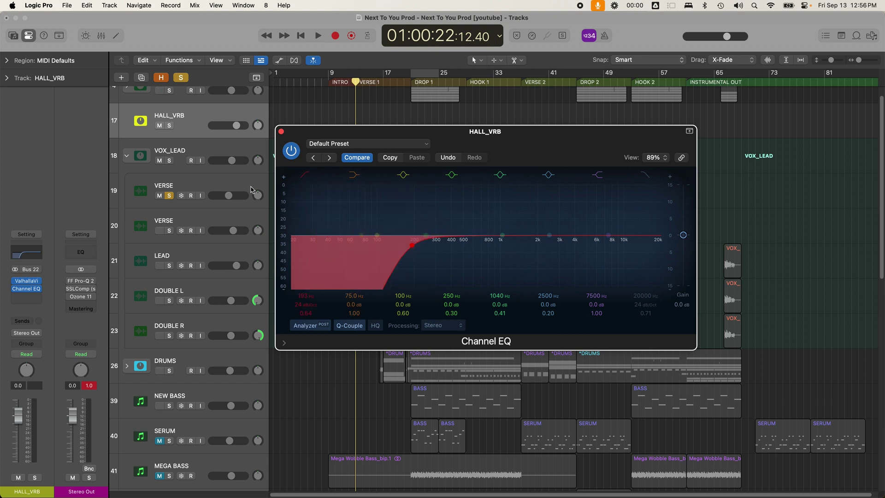
- Turn on VOX_LEAD's Bus 22 send at 0 dB and start playback
click(198, 151)
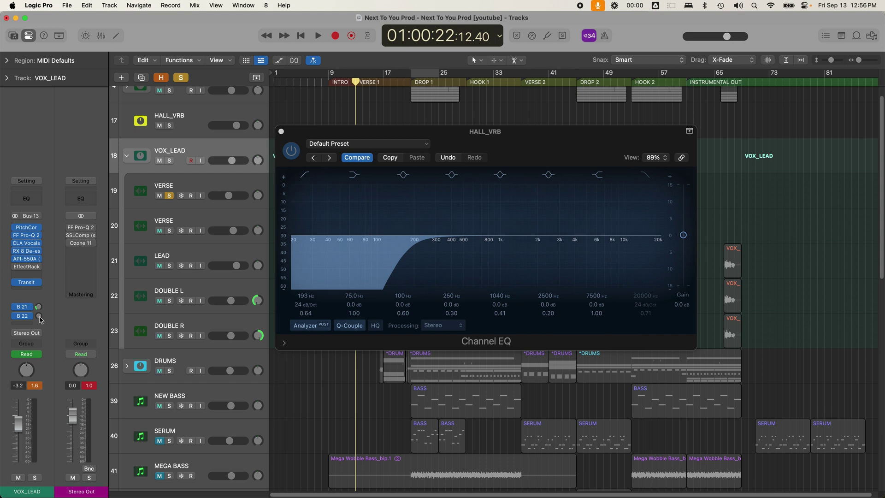
alt+click(39, 319)
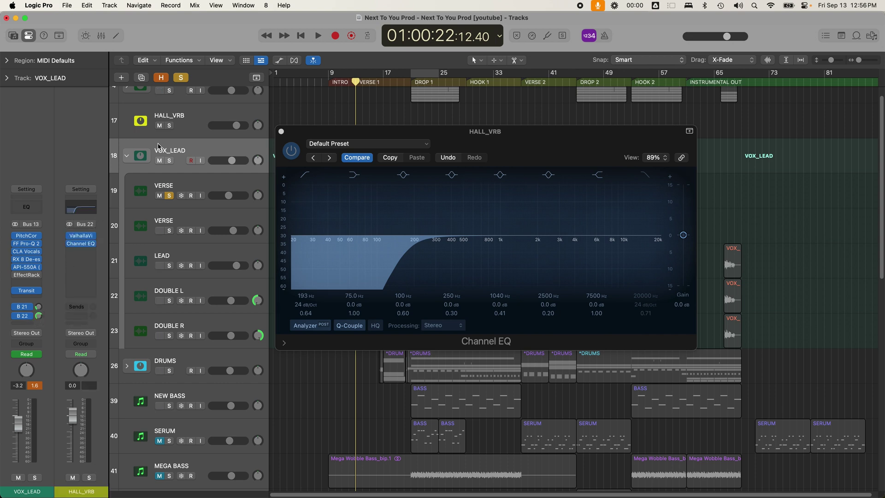
key(space)
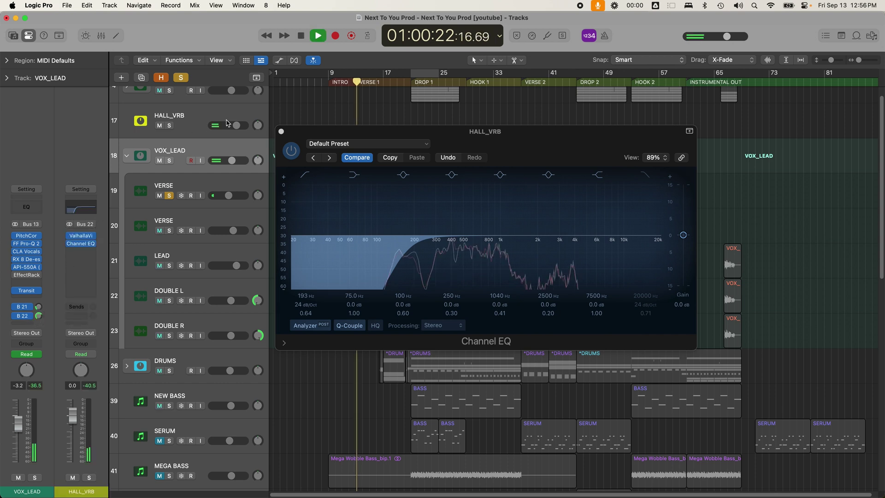
- Enable the HALL_VRB EQ high cut and lower it to around 2 kHz
click(200, 118)
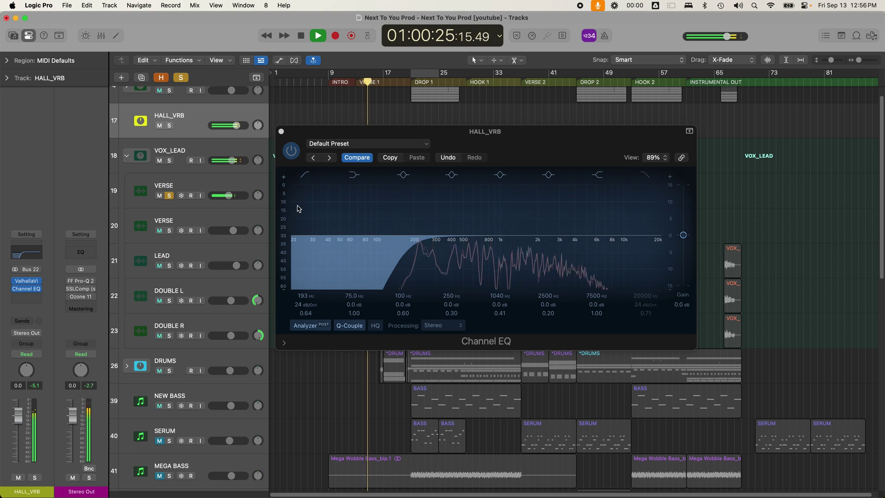
click(645, 176)
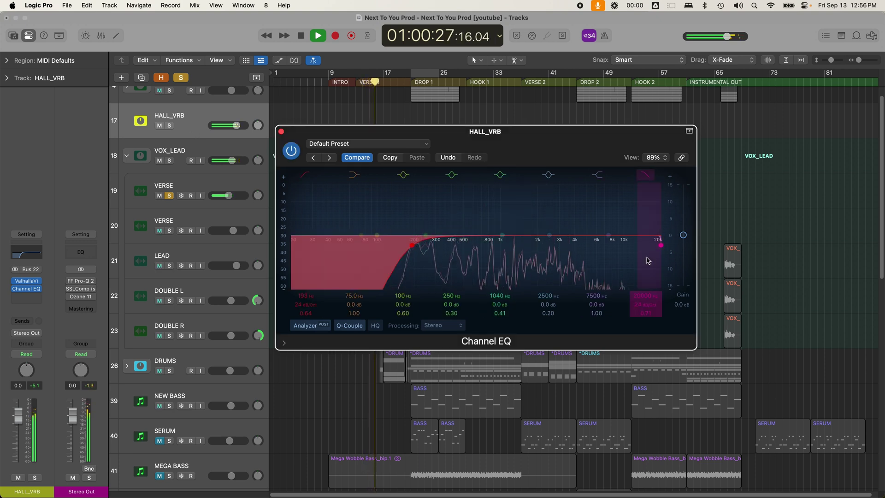
drag(660, 245, 543, 256)
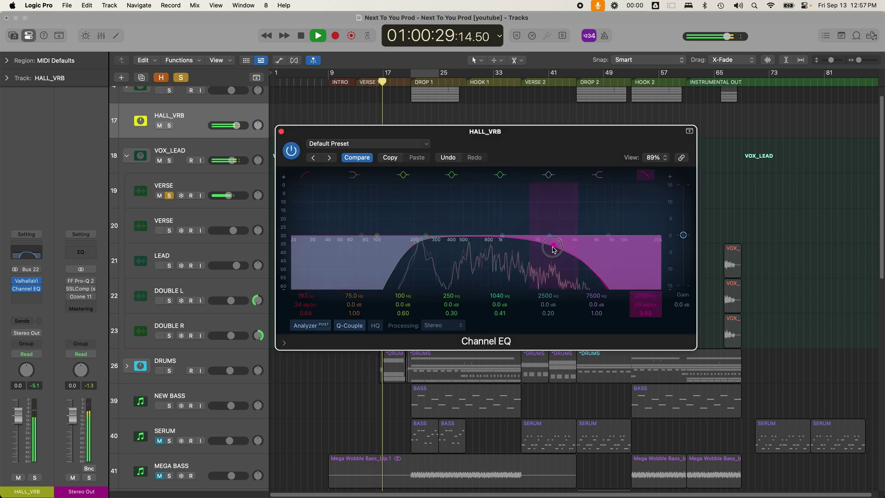
click(412, 247)
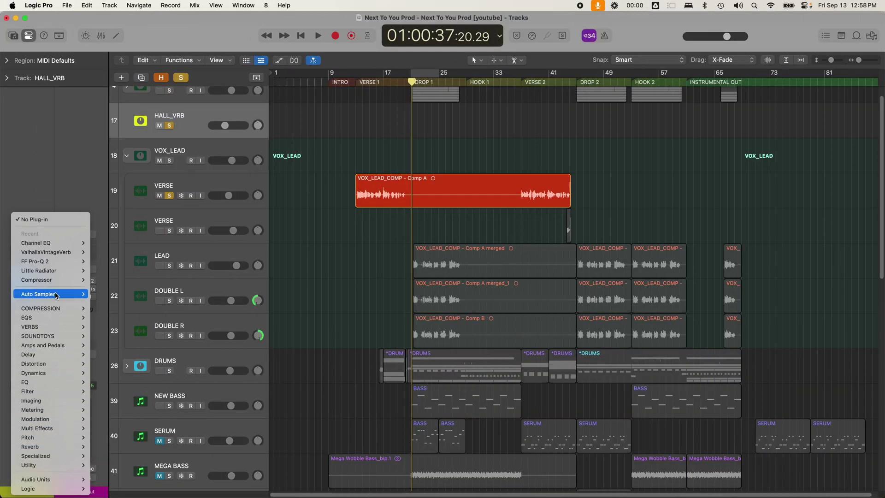
- Insert Soundtoys EchoBoy ahead of the reverb on HALL_VRB and play from the Comp A region start
mouse_move(59, 338)
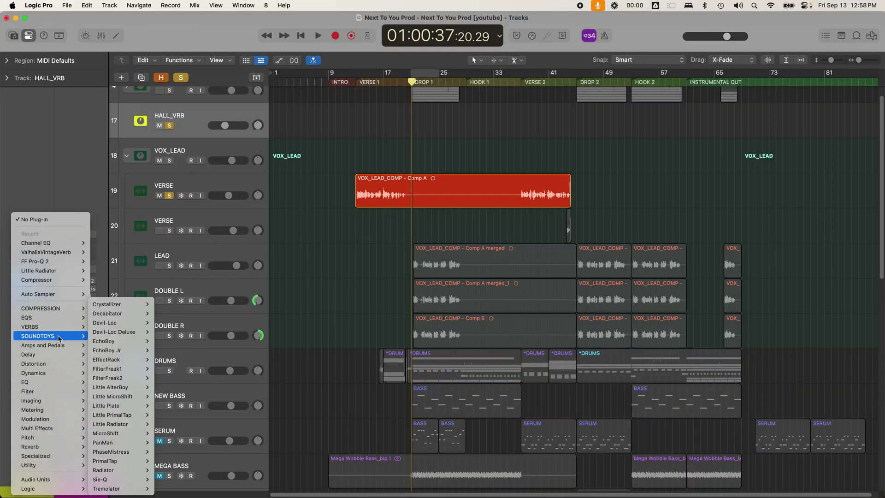
click(99, 342)
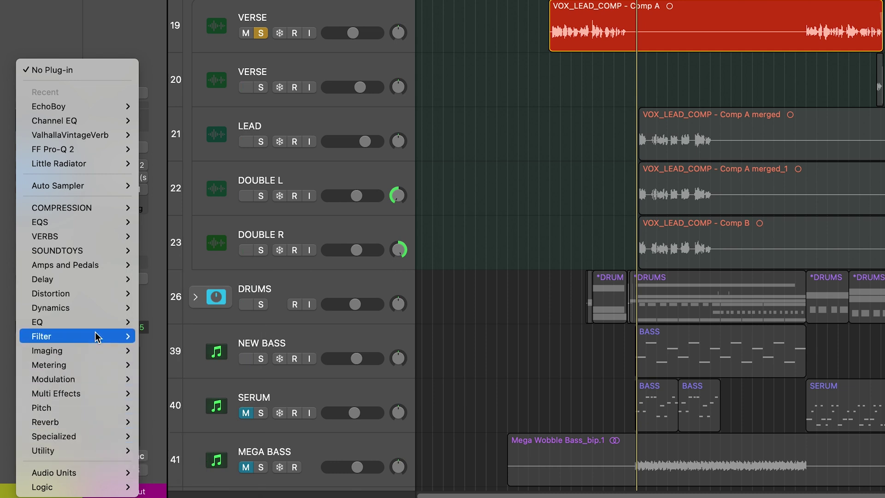
mouse_move(93, 348)
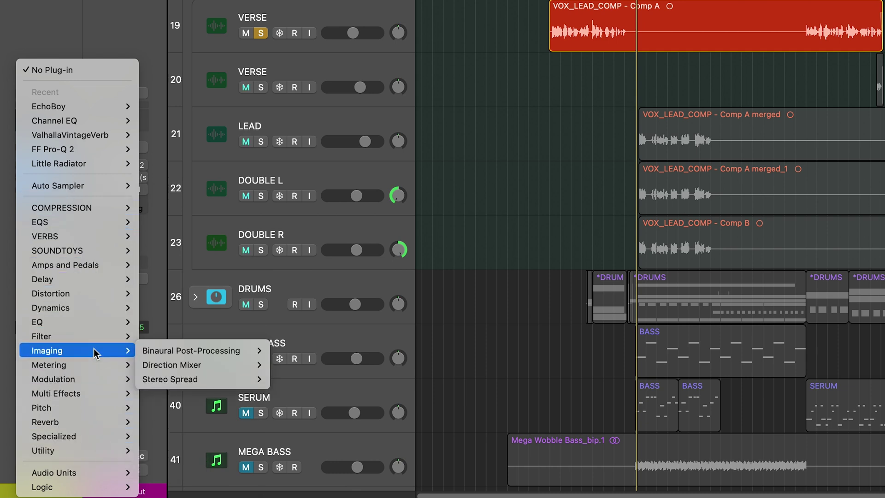
mouse_move(97, 295)
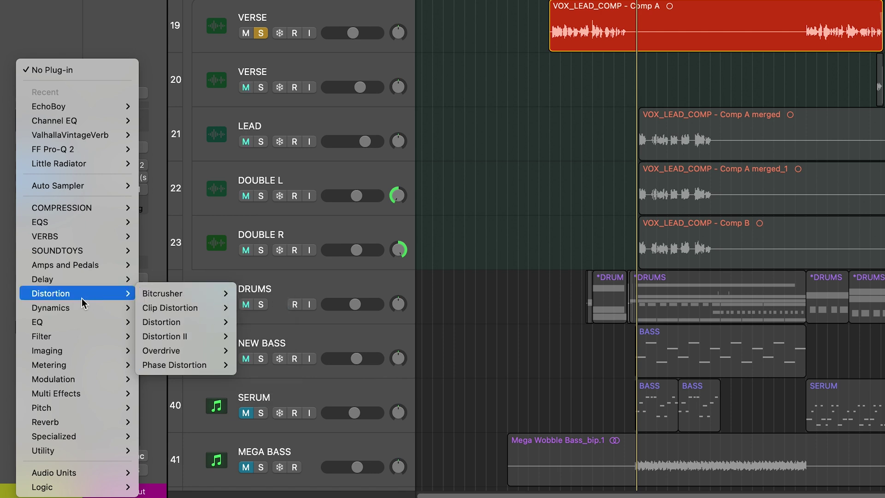
mouse_move(76, 378)
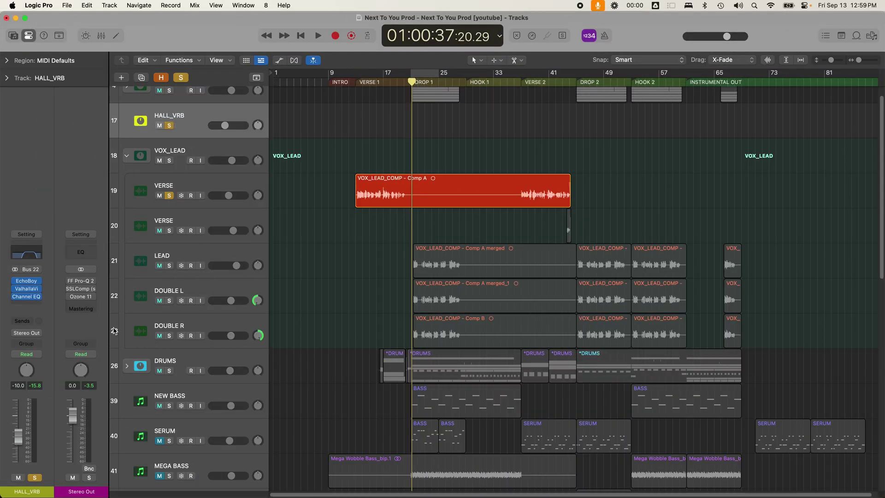
key(shift+Return)
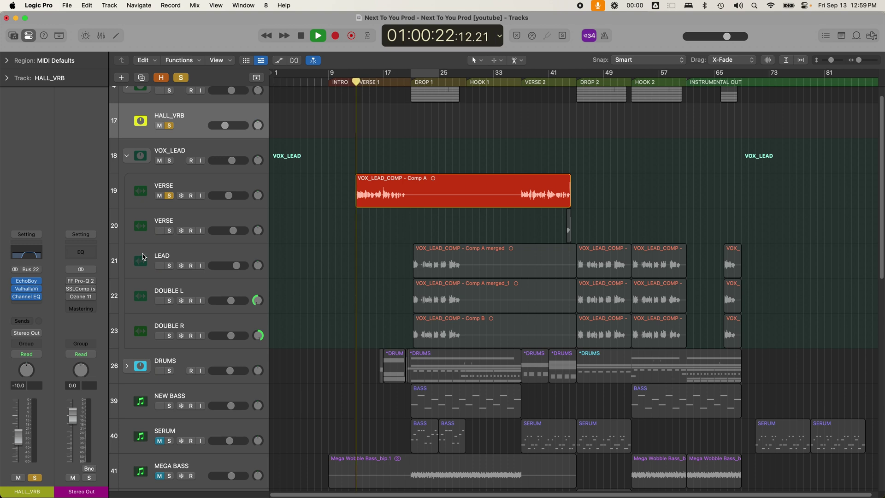
- Lengthen the HALL_VRB reverb decay to 3.63 s and raise the return to about -6.8 dB
click(28, 289)
drag(360, 273, 361, 269)
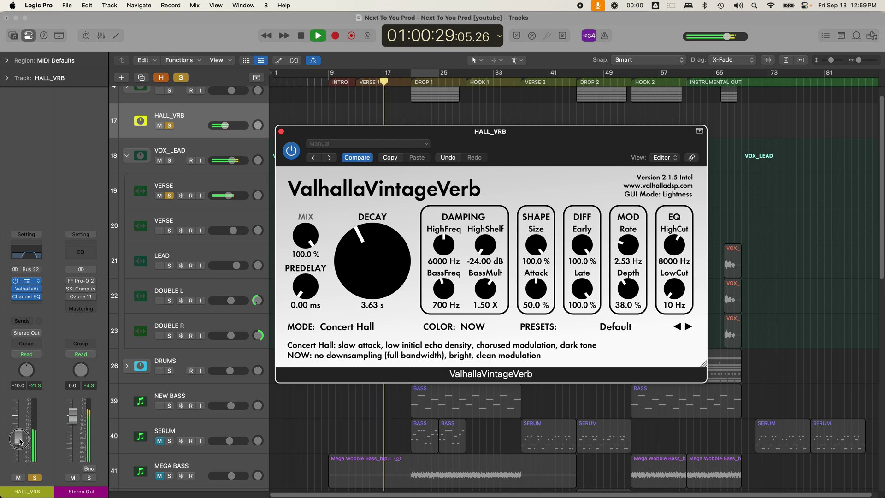
drag(19, 443, 21, 437)
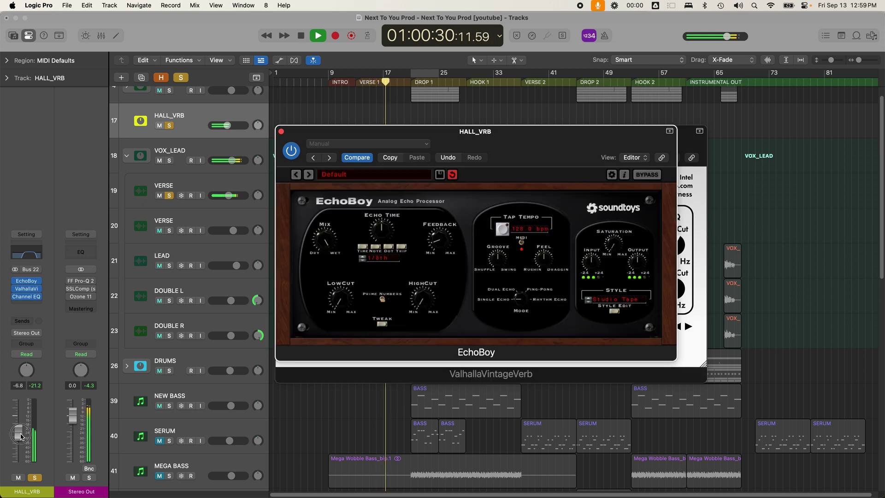
- Add Channel EQ after the HALL_VRB reverbs with the low cut raised to about 390 Hz
click(437, 241)
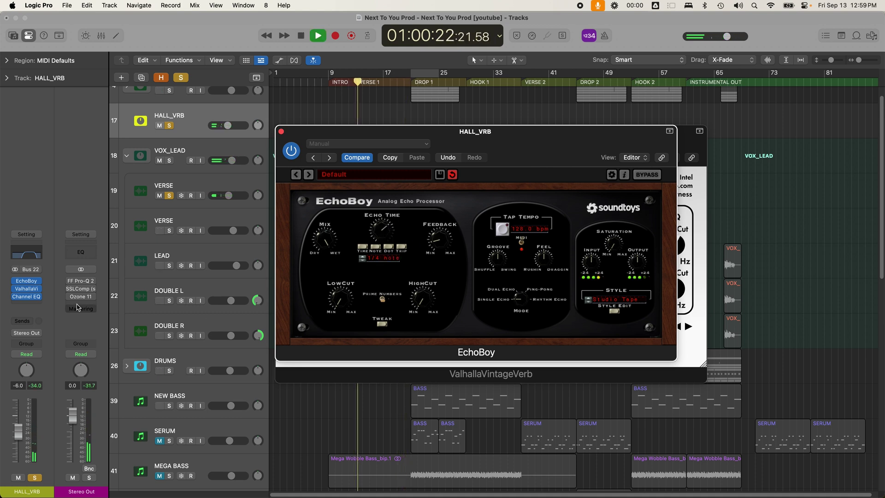
click(27, 296)
drag(300, 238, 455, 245)
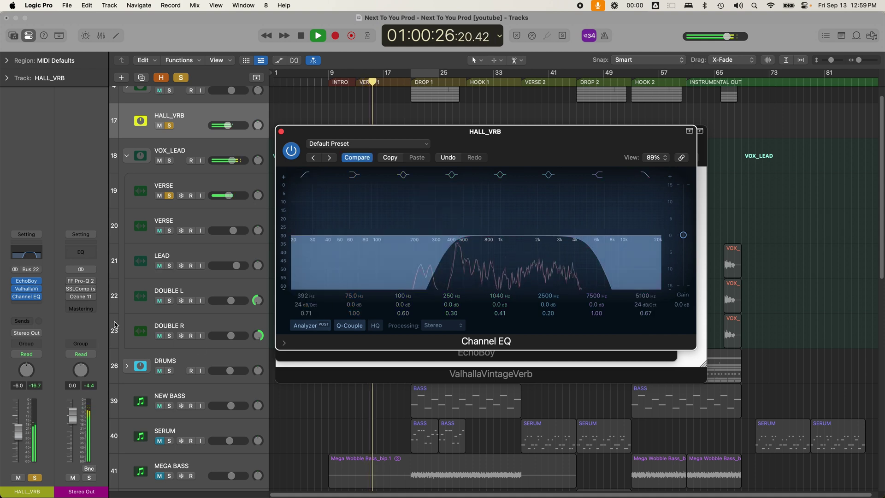
- Push the HALL_VRB EQ low cut to ~490 Hz, fader to -10 dB, high cut to ~2840 Hz
click(27, 289)
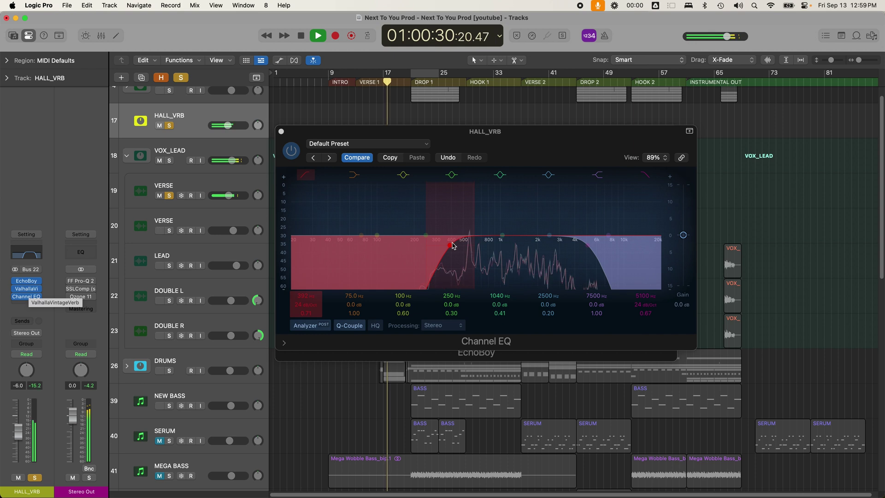
drag(452, 246, 455, 249)
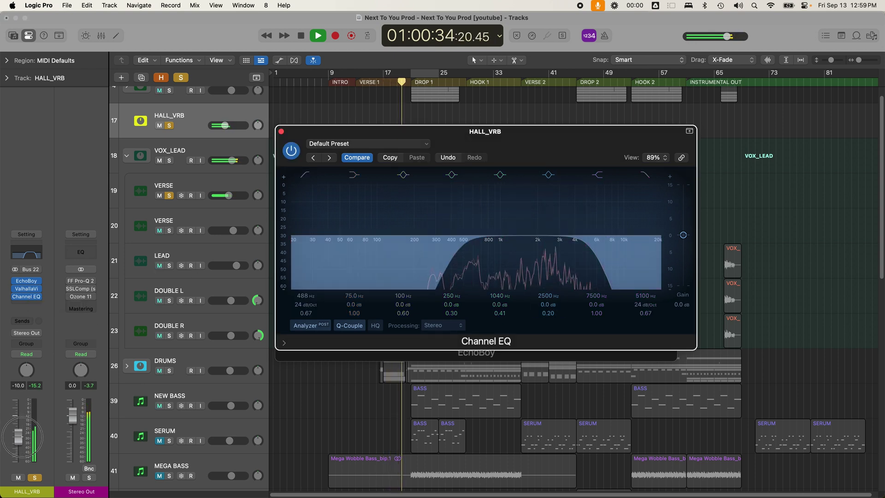
drag(19, 435, 18, 437)
drag(571, 250, 498, 248)
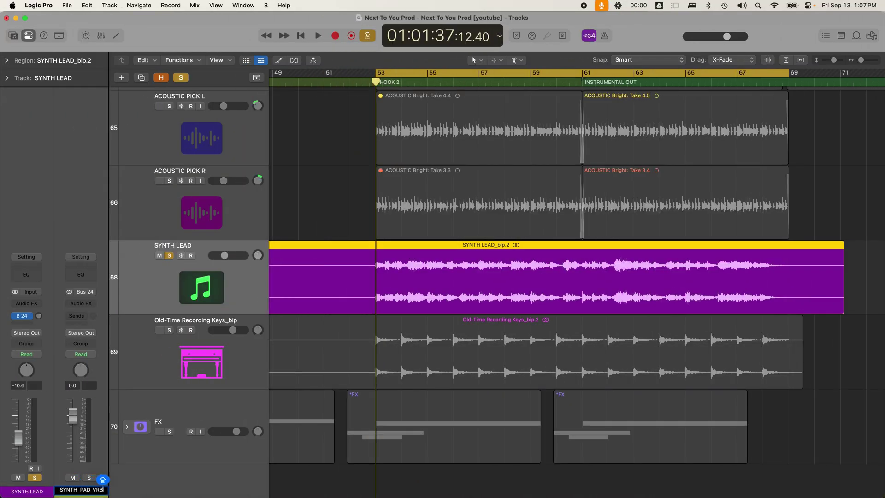
- Load ValhallaVintageVerb on SYNTH_PAD_VRB, create its track, and move solo there from SYNTH LEAD
click(89, 304)
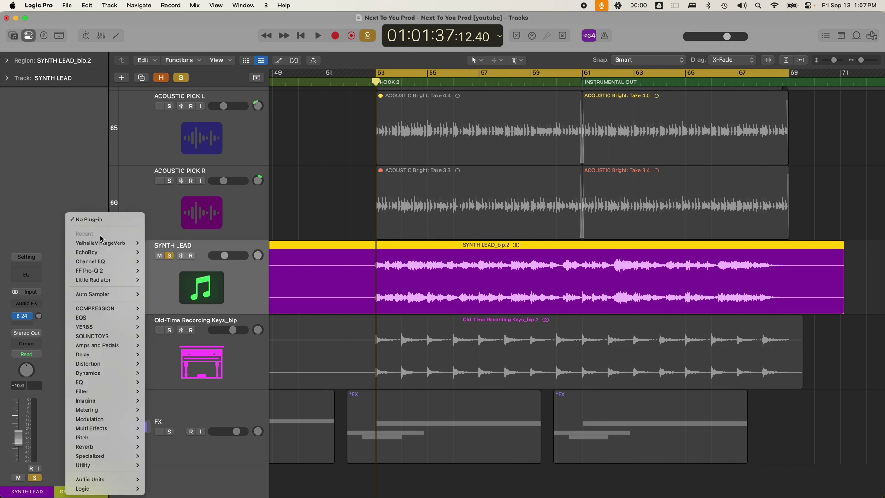
click(103, 243)
right_click(99, 282)
click(120, 289)
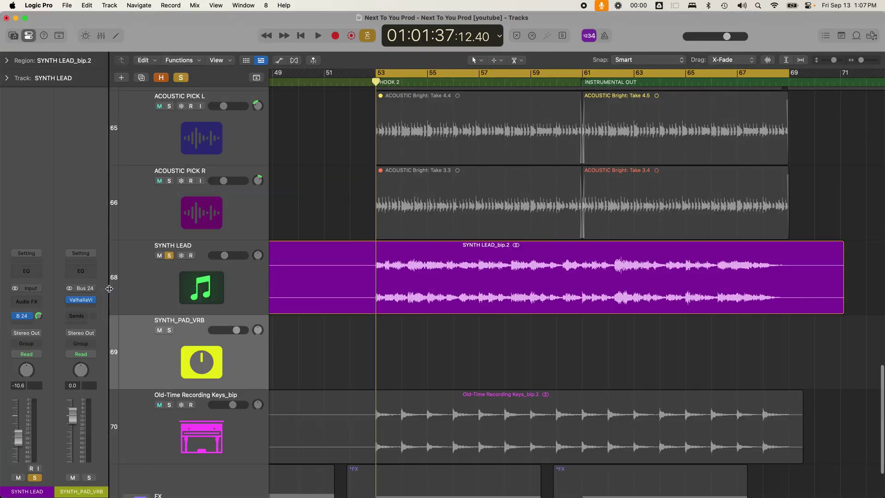
click(171, 256)
click(170, 330)
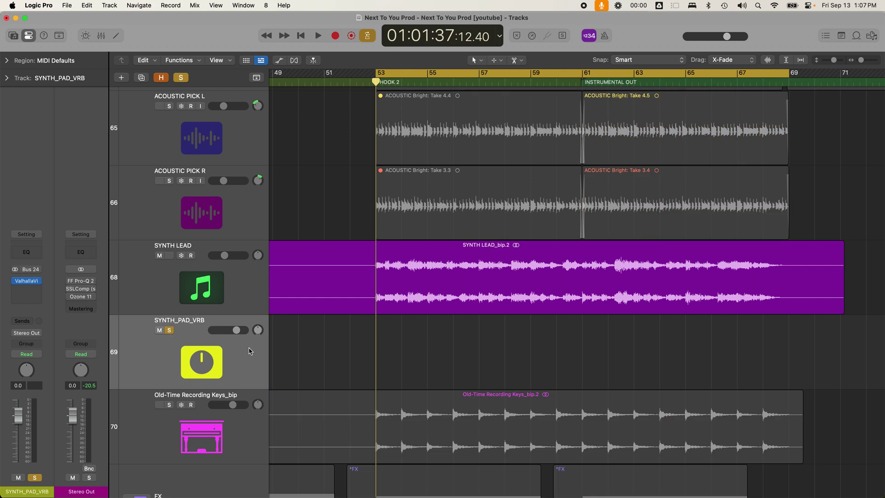
- With Cycle off, bounce SYNTH_PAD_VRB in place to a new SYNTH_PAD_VRB_bip track and play it
key(c)
key(ctrl+b)
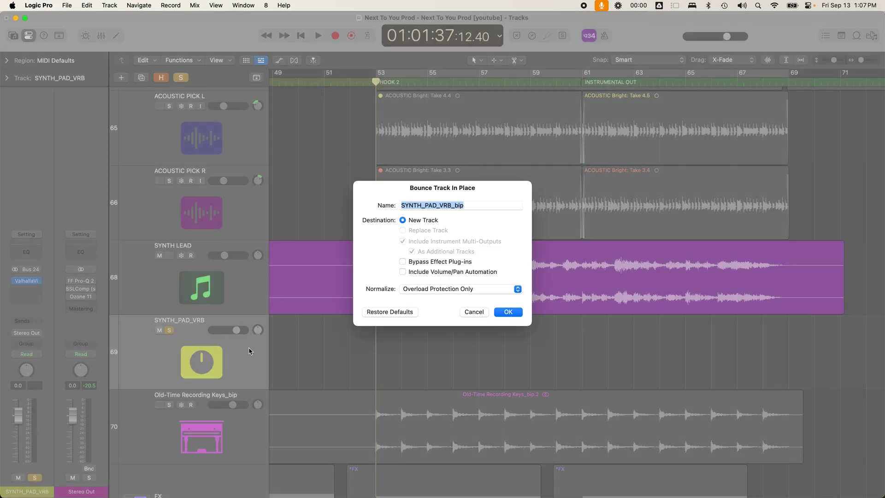
key(Return)
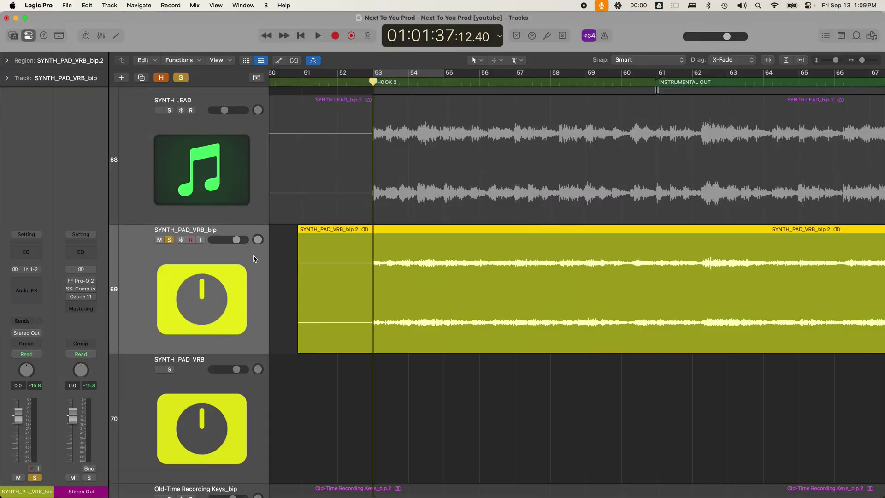
key(space)
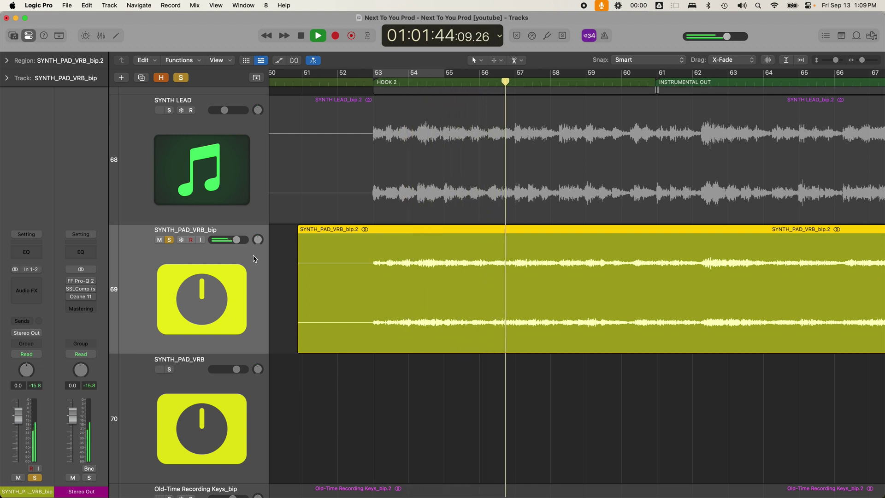
- Stop playback and insert Xfer Records LFOTool on the SYNTH_PAD_VRB_bip track
key(space)
click(27, 290)
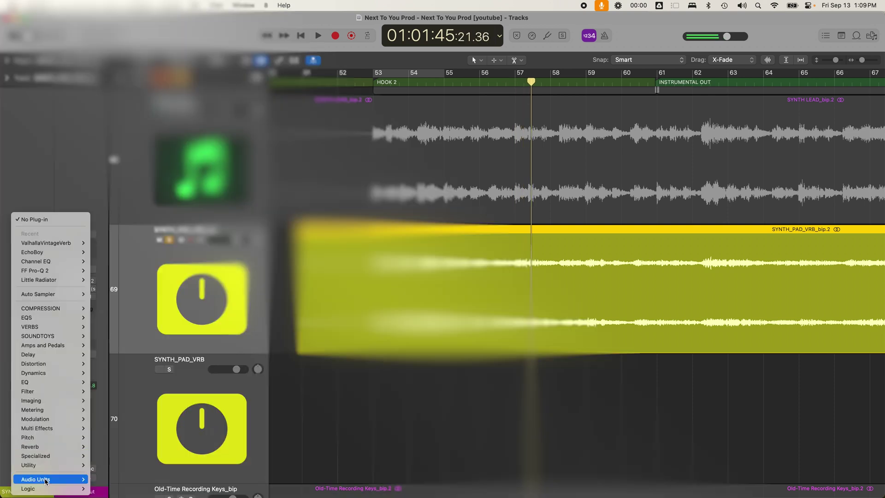
mouse_move(61, 482)
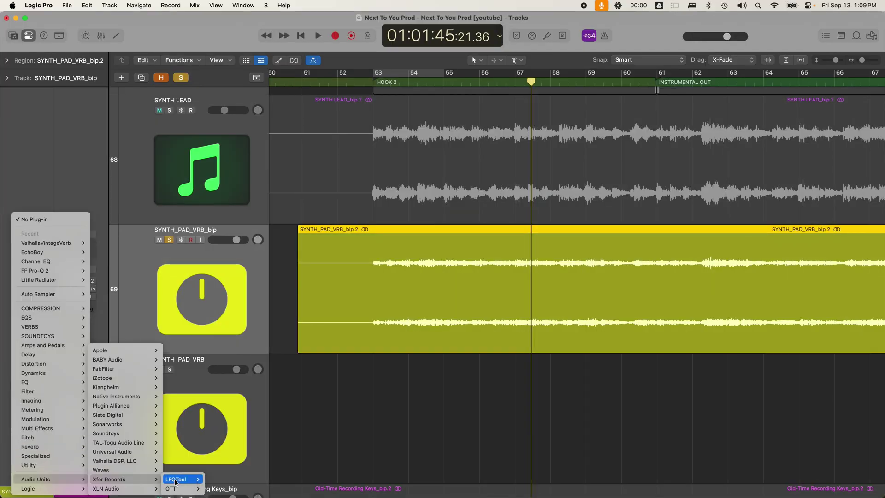
click(178, 479)
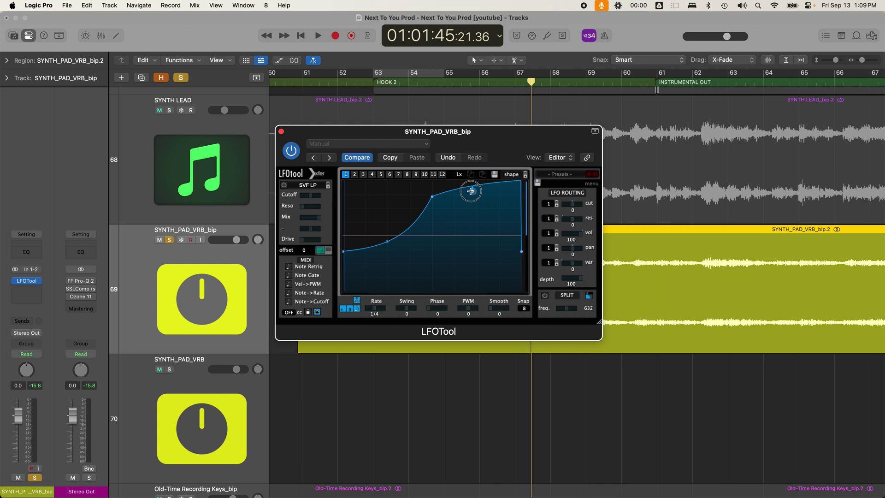
- Shape the LFOTool curve into a quick rise, flat top and curved falling slope while listening
click(465, 189)
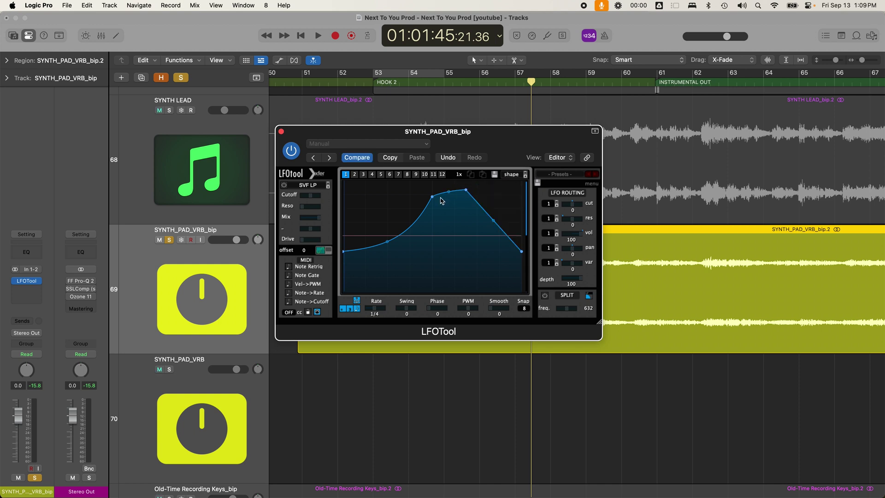
click(366, 191)
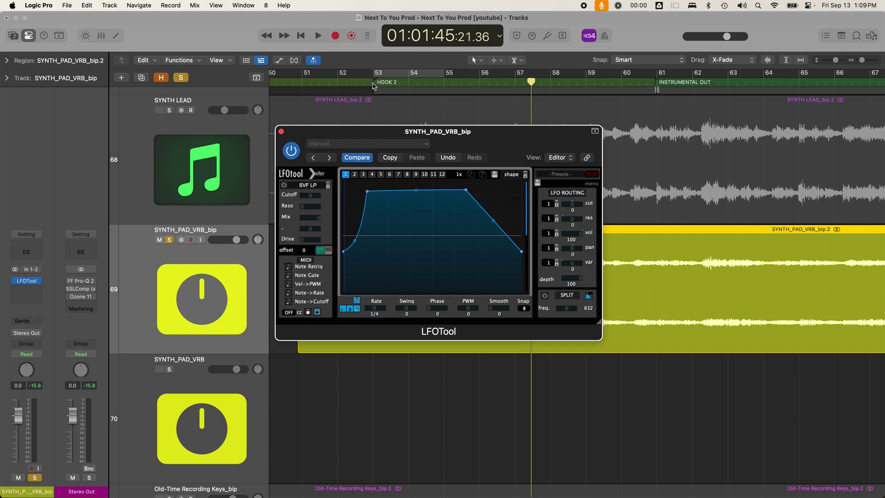
key(space)
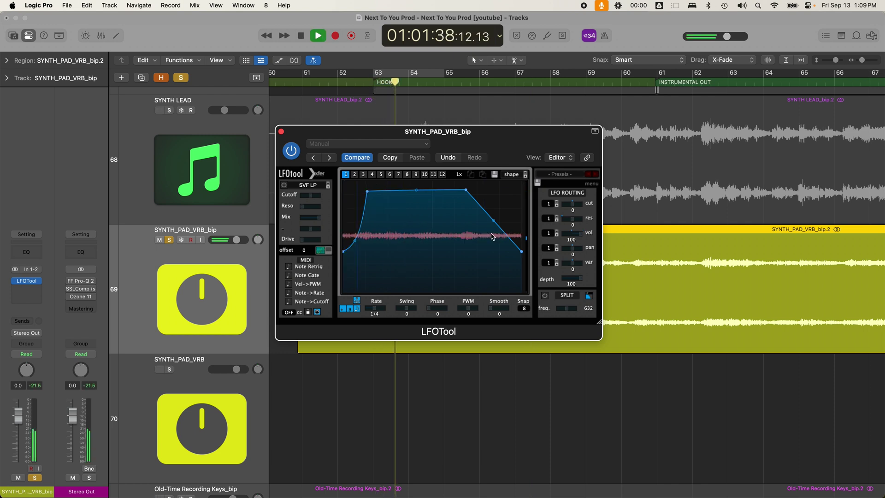
drag(497, 225, 483, 254)
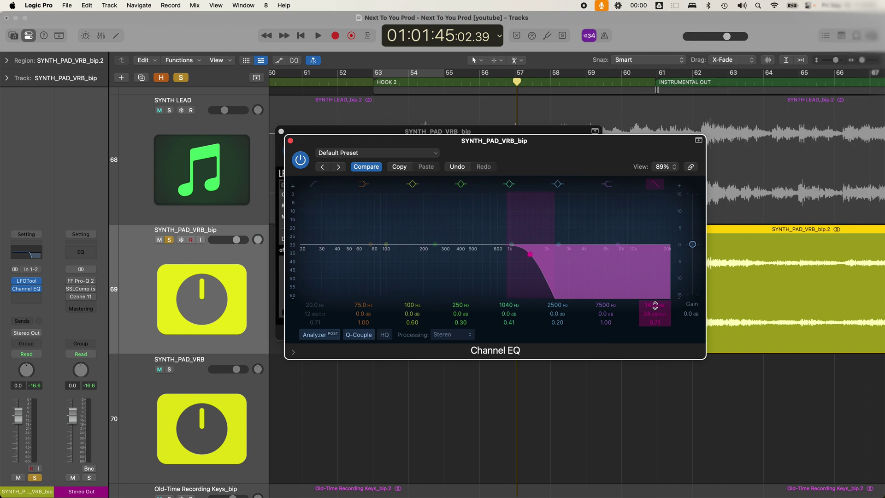
- Set the Channel EQ high cut to 1640 Hz and enable a low cut at about 222 Hz, then stop playback
drag(655, 305, 655, 299)
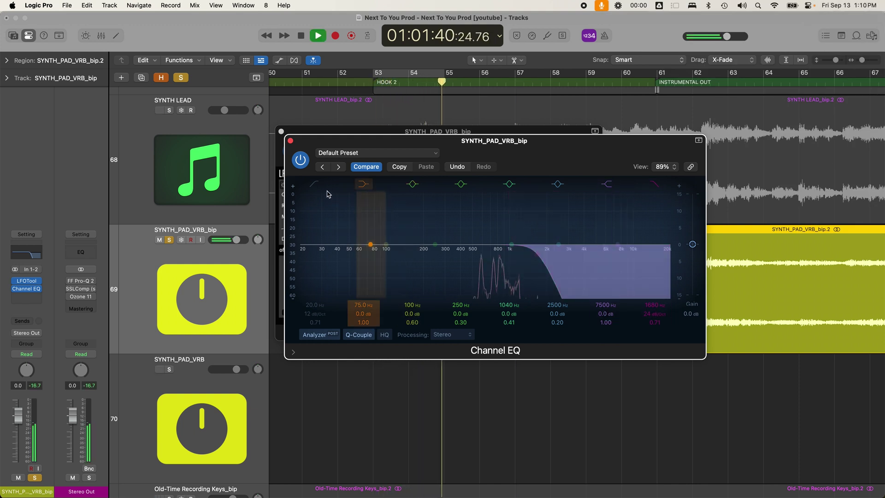
click(325, 305)
drag(325, 305, 325, 274)
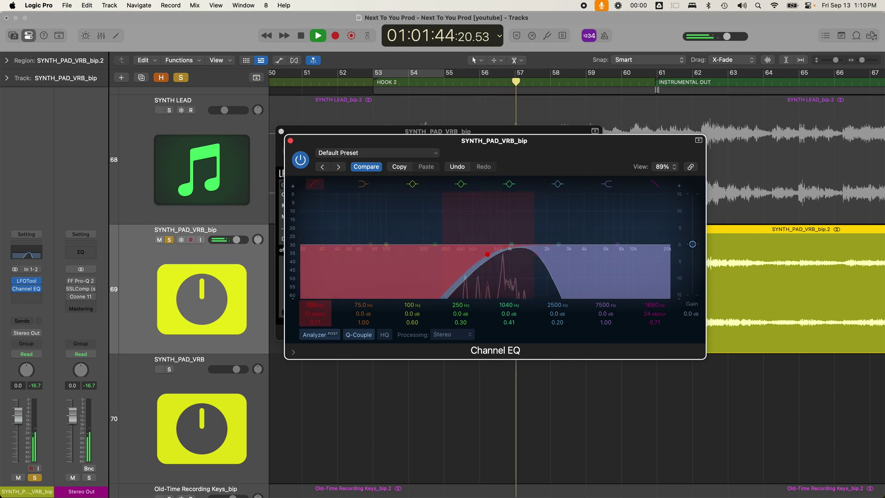
mouse_move(325, 275)
mouse_down()
mouse_move(325, 290)
mouse_move(325, 273)
mouse_up()
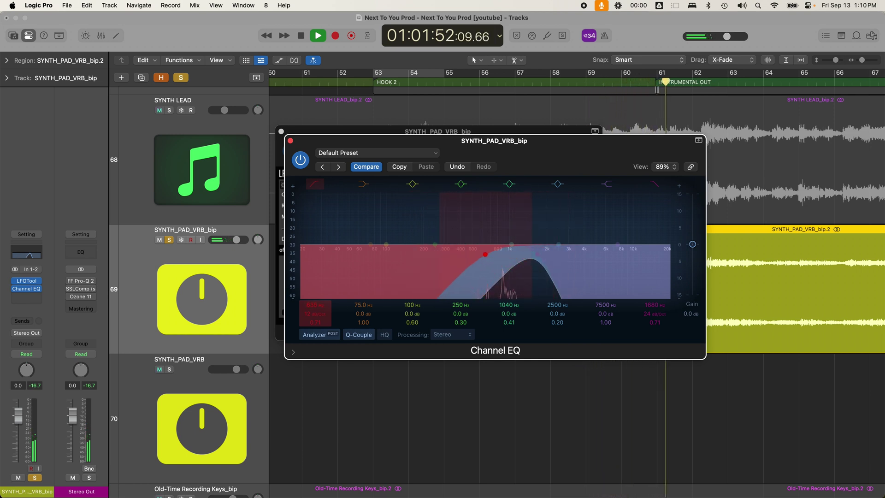
drag(320, 306, 320, 308)
key(space)
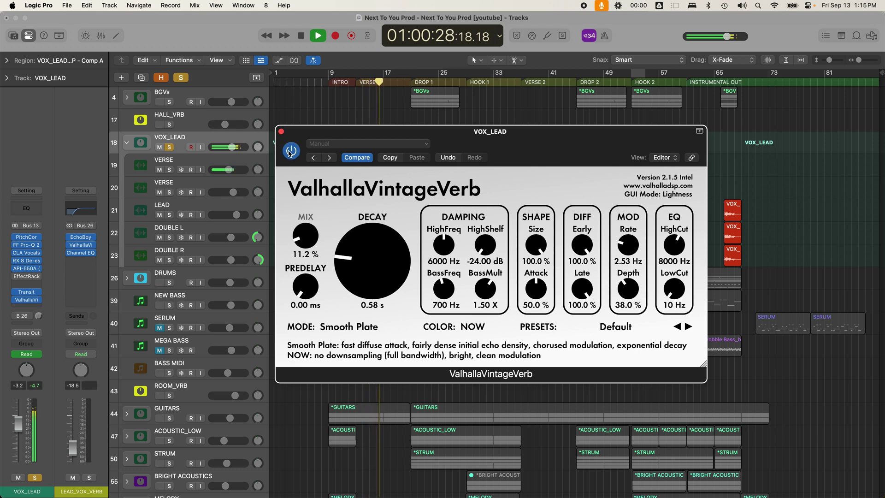
- Close the VOX_LEAD ValhallaVintageVerb window to reveal the VOX_LEAD comp regions
click(348, 93)
click(281, 132)
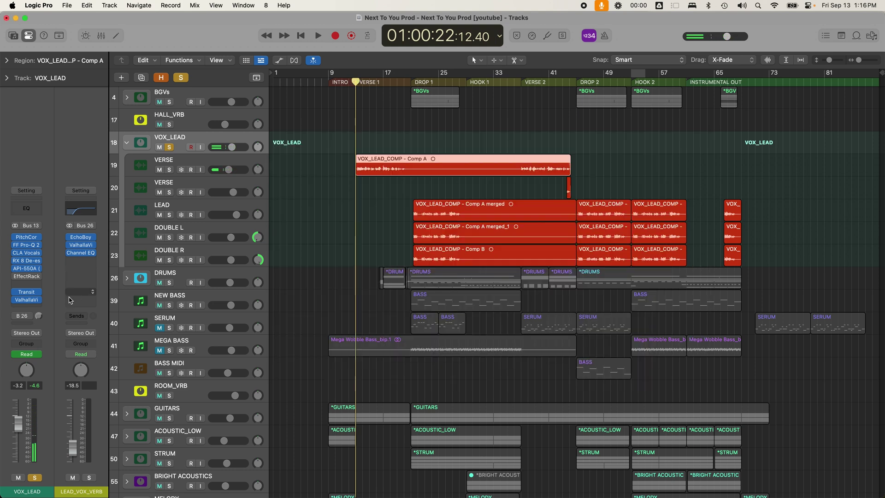